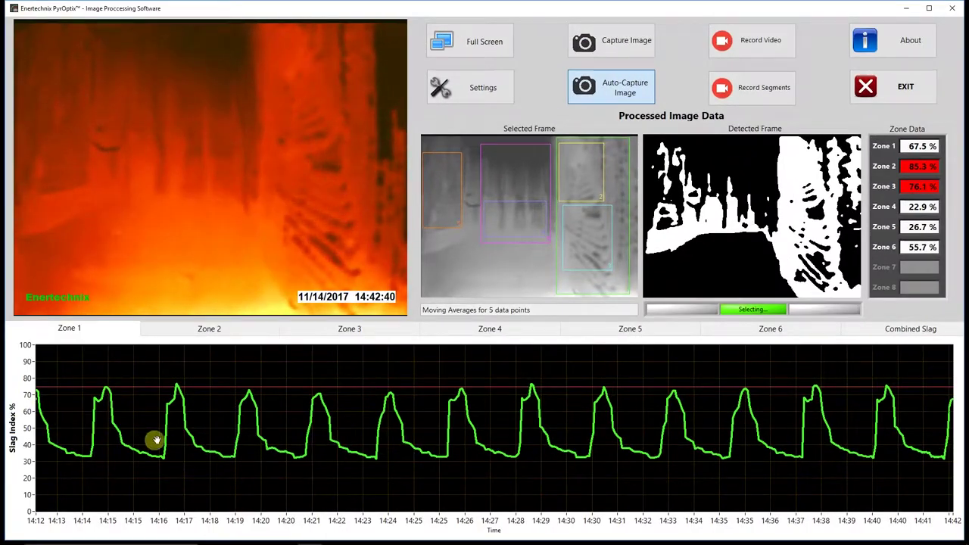
Switch between the Zone 2, all-zones and Zone 1 slag-index charts, then toggle full-screen live view.
click(174, 329)
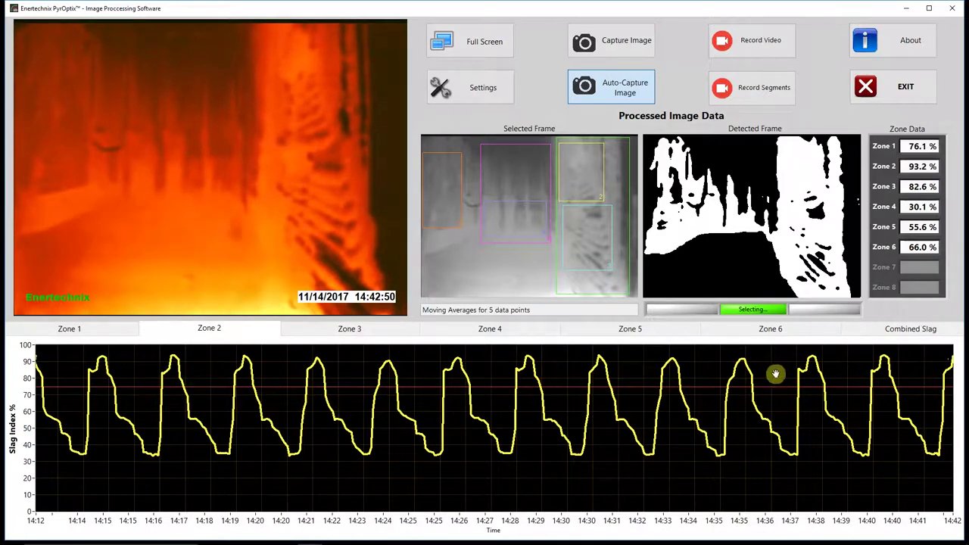
click(909, 330)
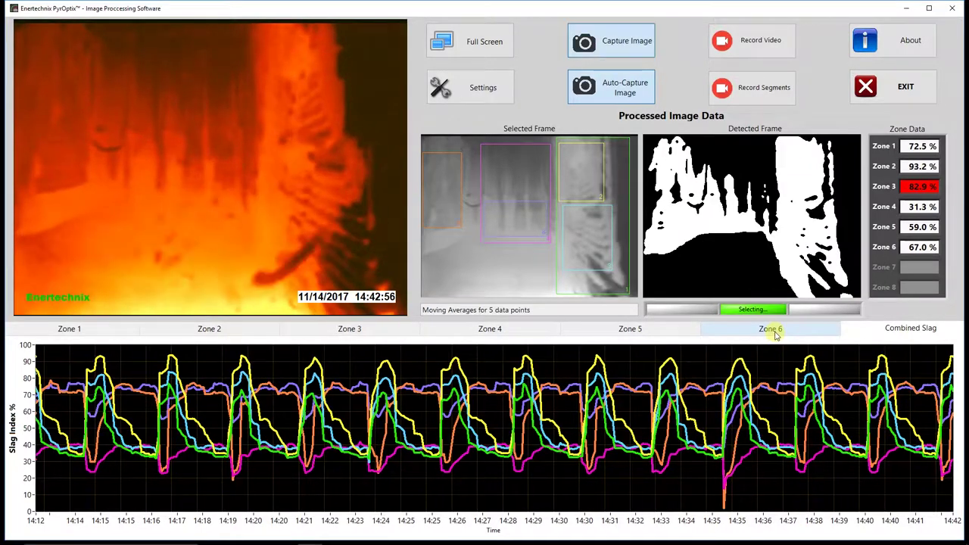
click(94, 334)
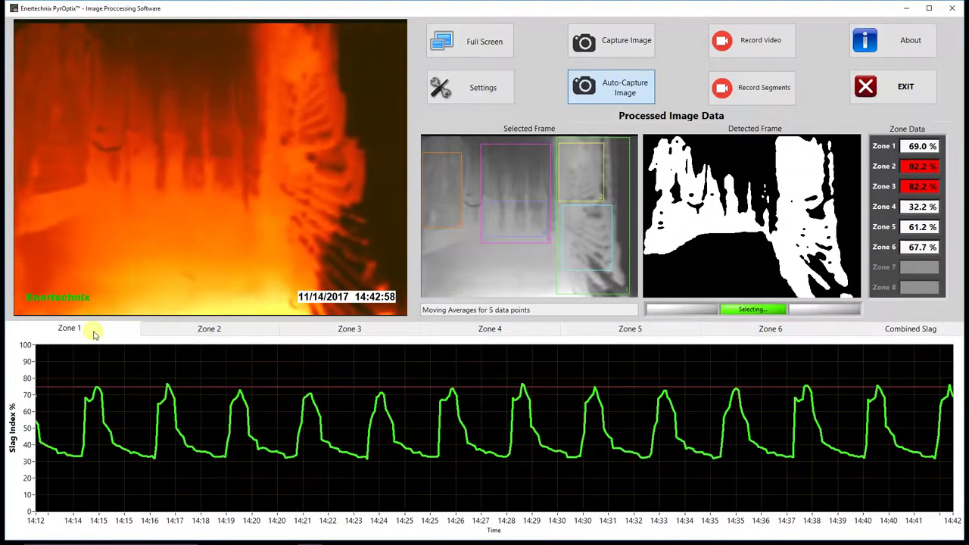
click(499, 50)
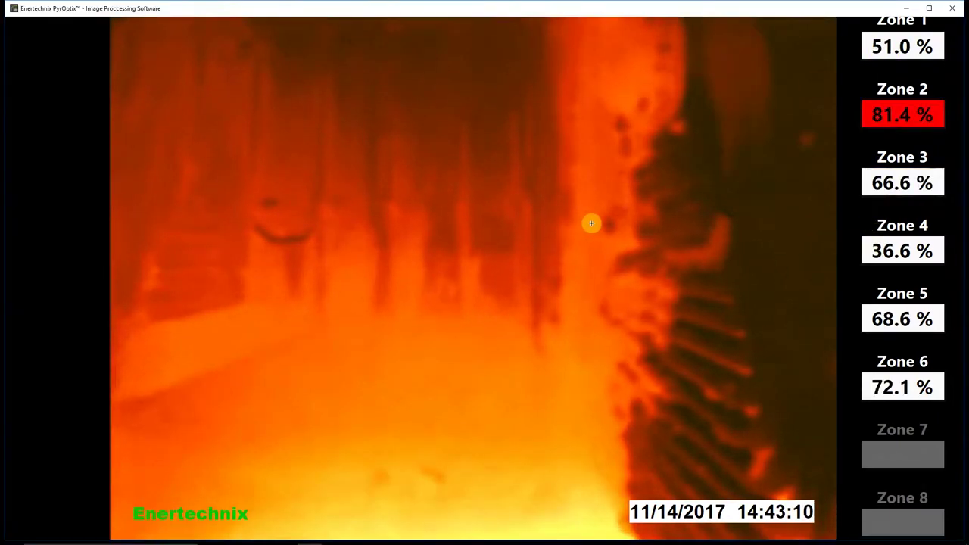
click(591, 223)
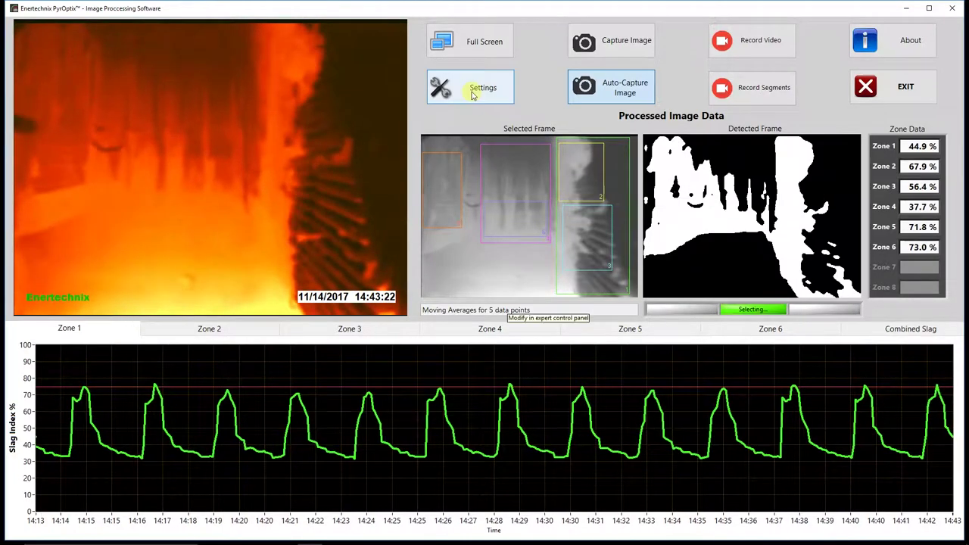
Accept the Settings dialog, then launch the PyrOptix user manual from the About information.
click(473, 95)
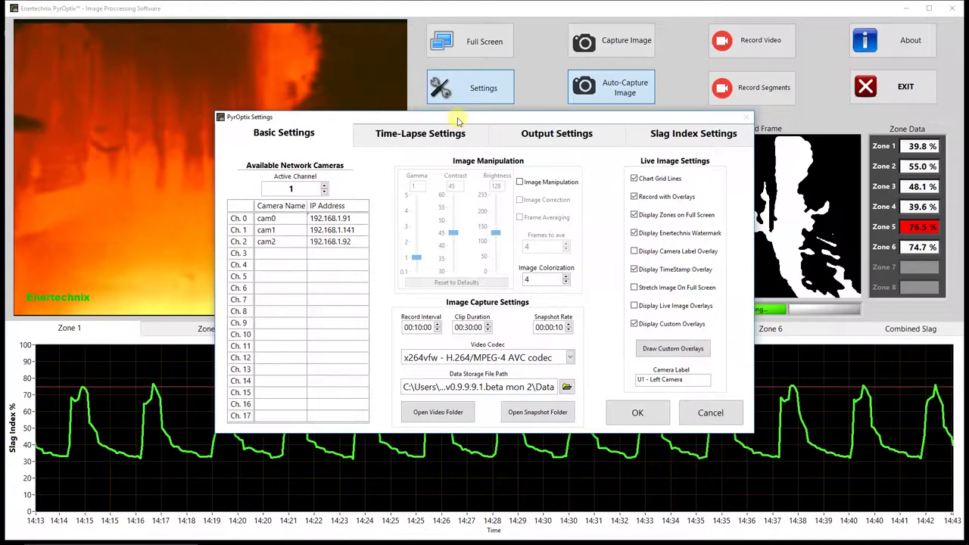
click(639, 414)
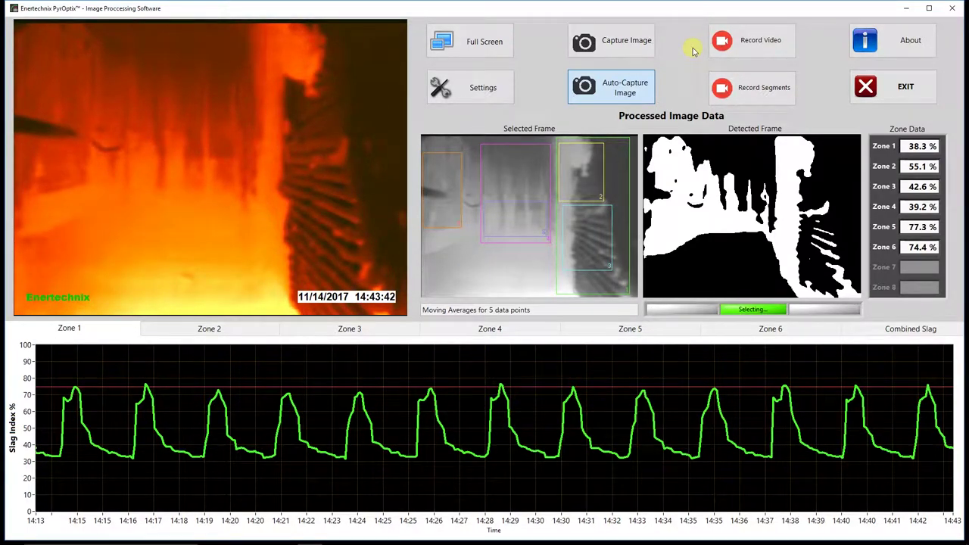
click(893, 53)
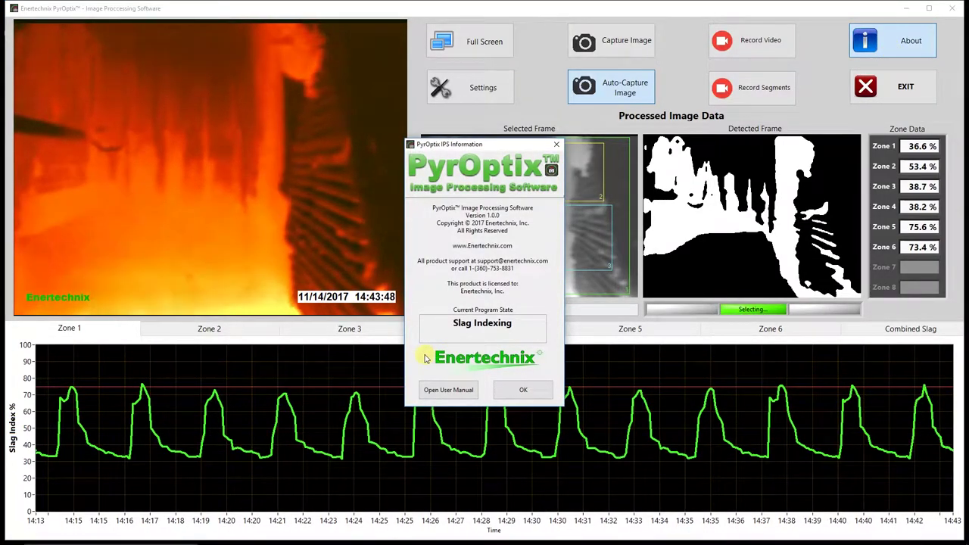
click(433, 393)
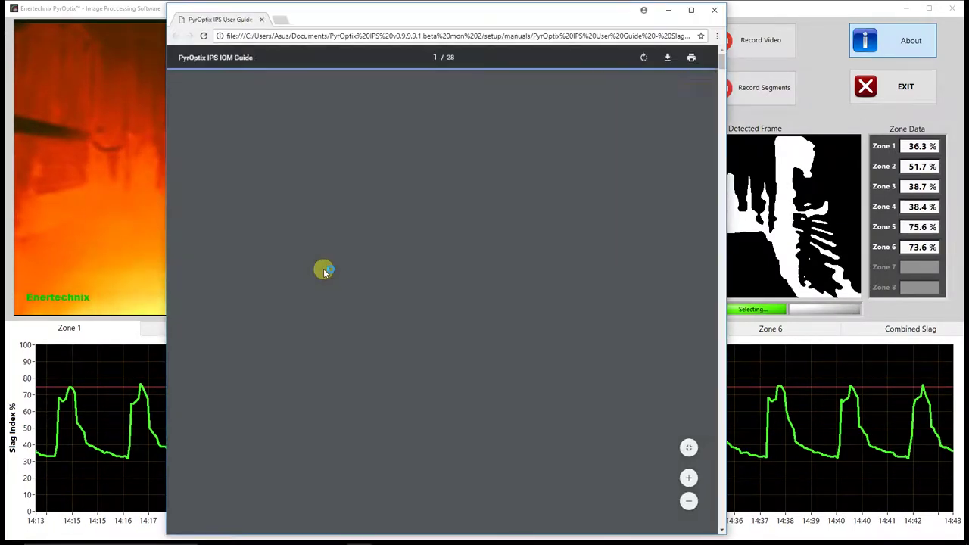
Scroll the PDF user guide down to its Section Index, then reopen PyrOptix settings.
scroll(286, 307, down, 6)
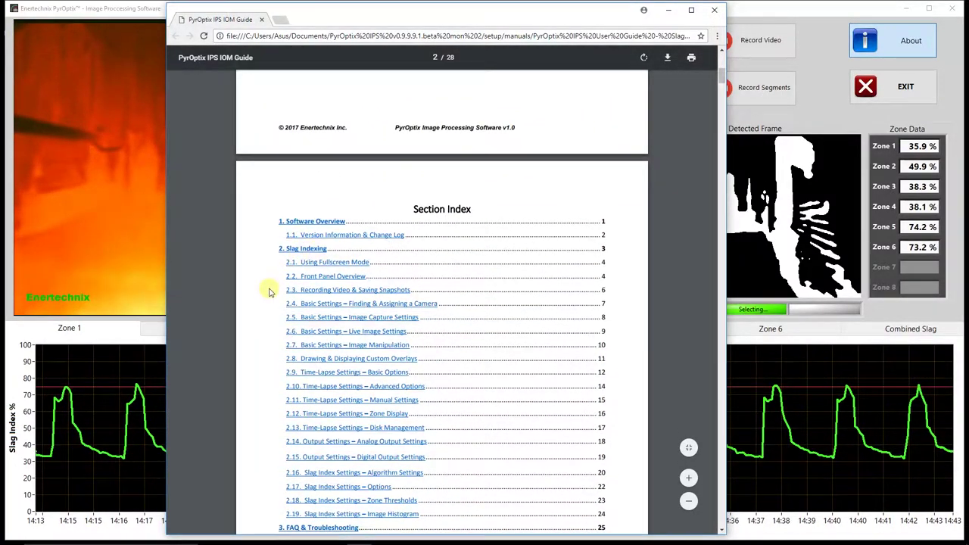
scroll(266, 294, down, 8)
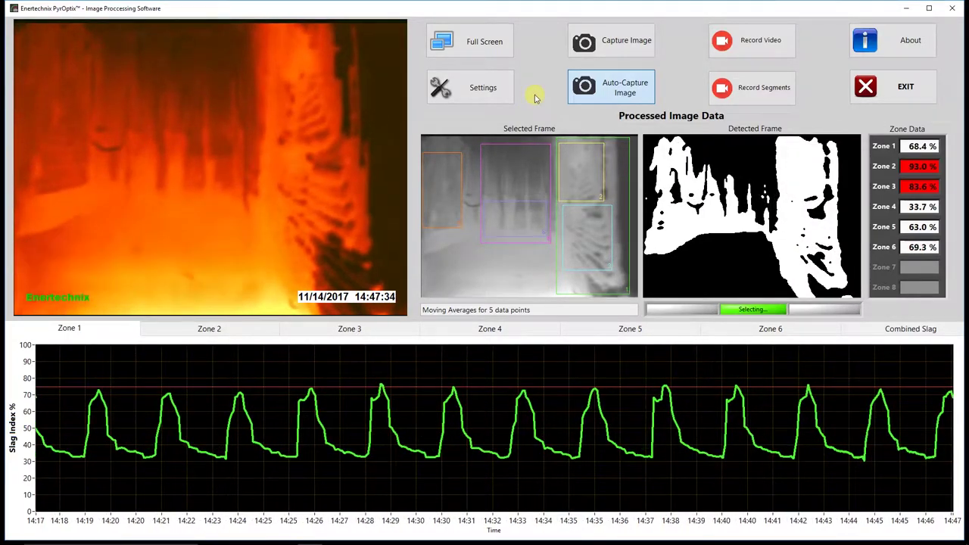
click(477, 94)
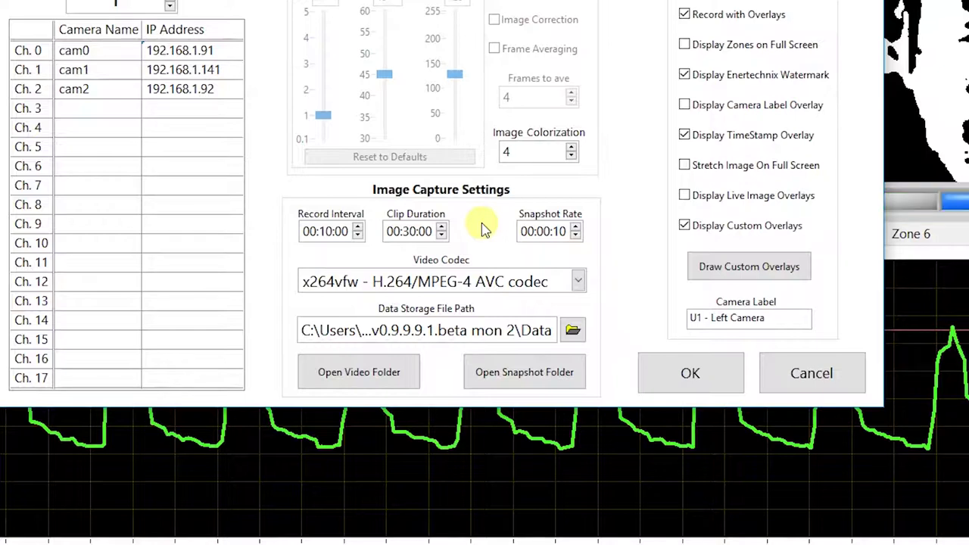
Keep the x264vfw H.264 video codec, then view and close the Videos storage folder.
click(578, 282)
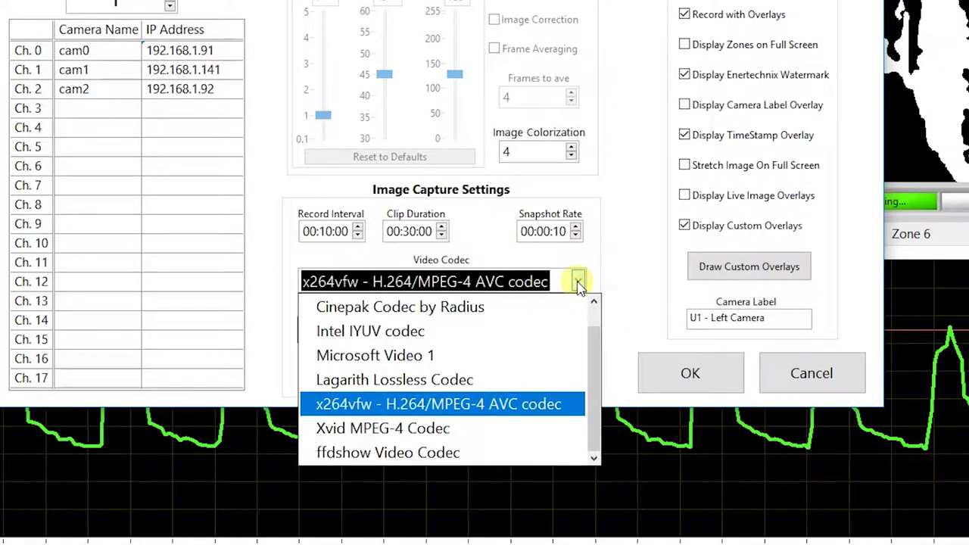
click(578, 283)
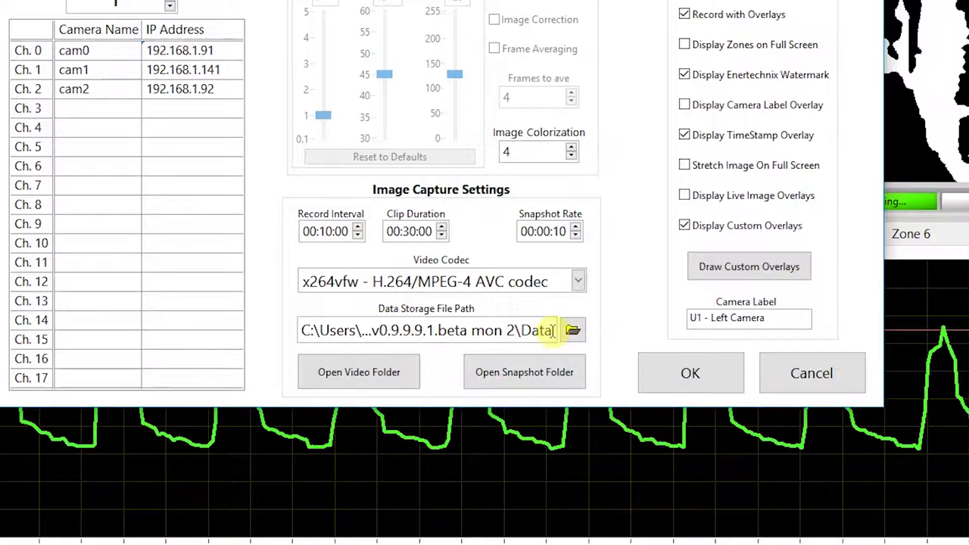
click(418, 371)
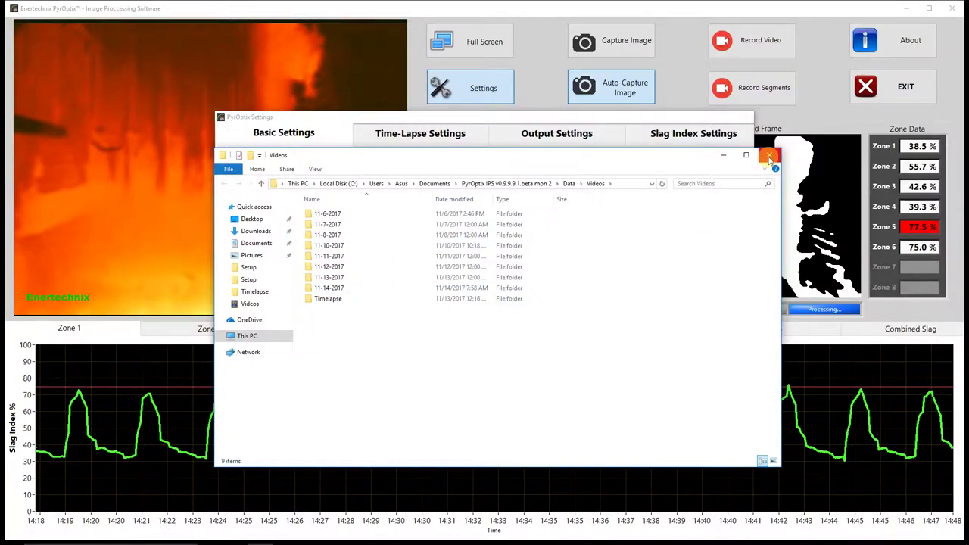
click(770, 156)
View the Snapshots folder in File Explorer and close it.
click(536, 413)
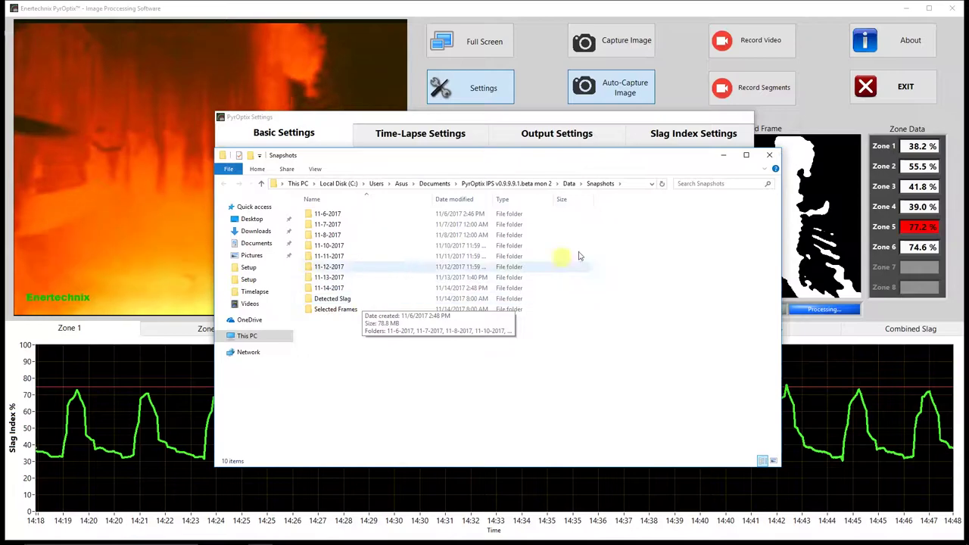
click(768, 156)
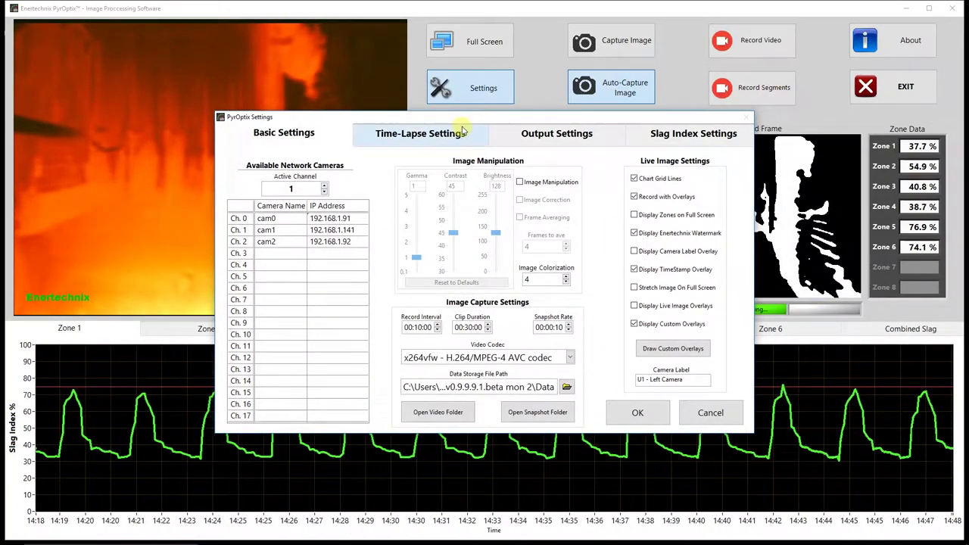
Enable Image Manipulation, try brightness 206/171, contrast 59 and gamma 0.16, then reset to defaults.
drag(468, 120, 674, 101)
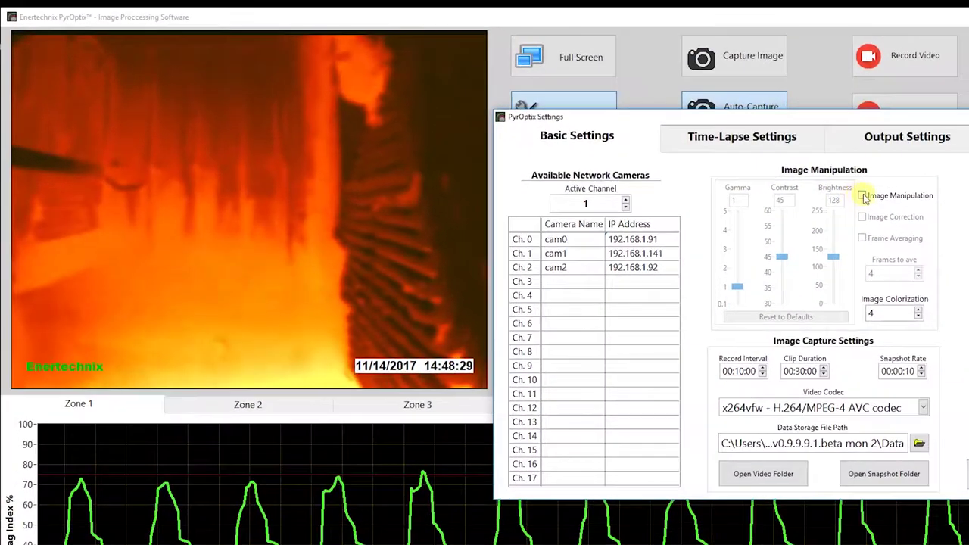
click(863, 196)
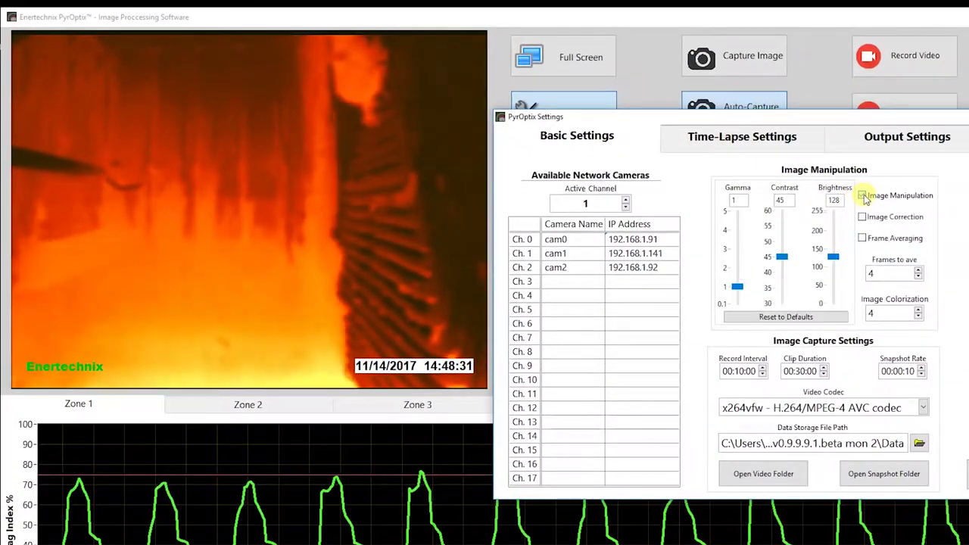
drag(836, 260, 836, 233)
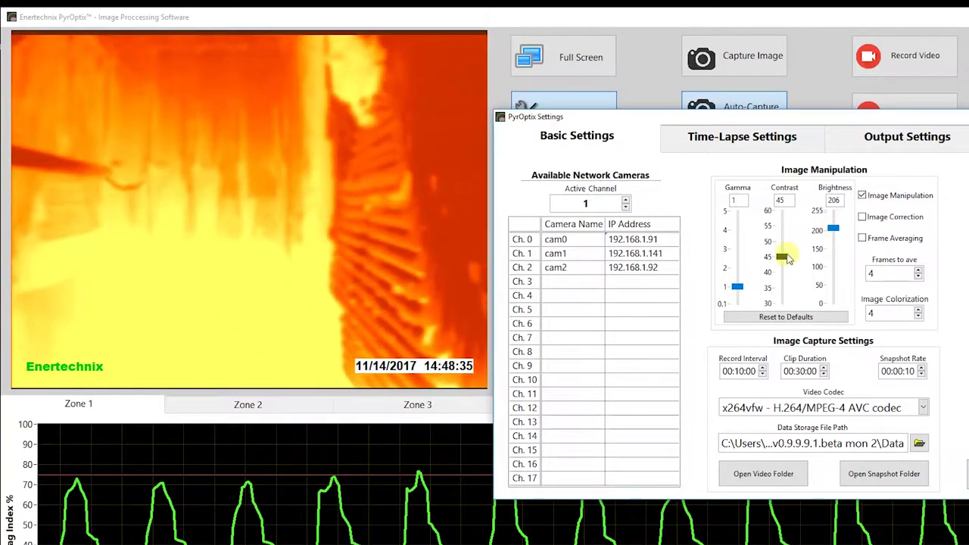
drag(788, 256, 783, 213)
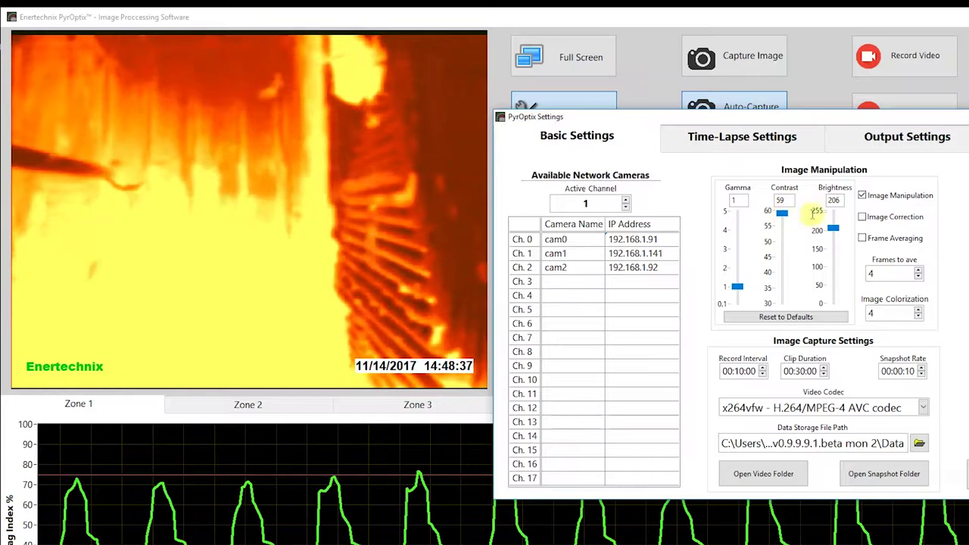
mouse_move(833, 231)
mouse_down()
mouse_move(834, 259)
mouse_move(834, 239)
mouse_up()
drag(737, 286, 737, 303)
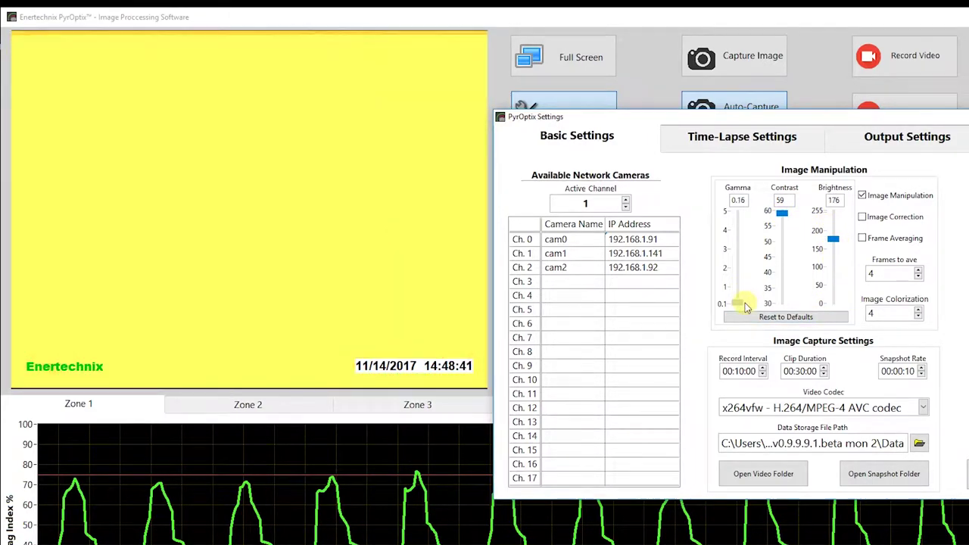
click(764, 317)
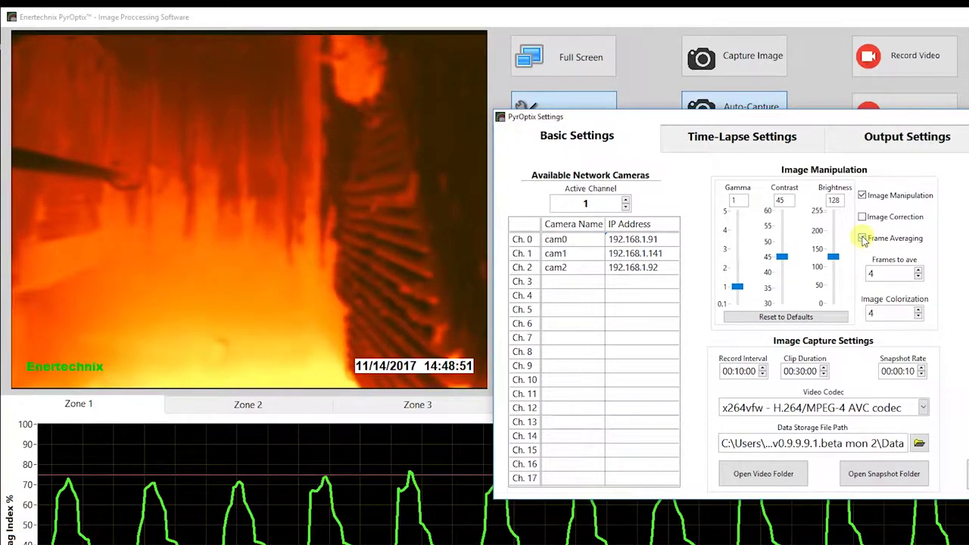
Enable Frame Averaging, try Image Colorization 0 through 5, settle on 4, and toggle Record with Overlays.
click(863, 238)
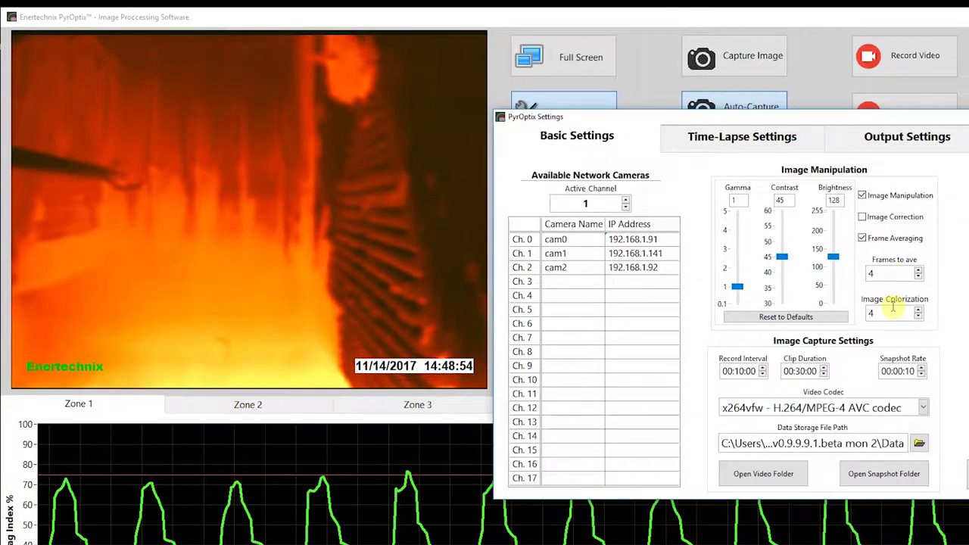
click(919, 317)
click(918, 317)
click(918, 317)
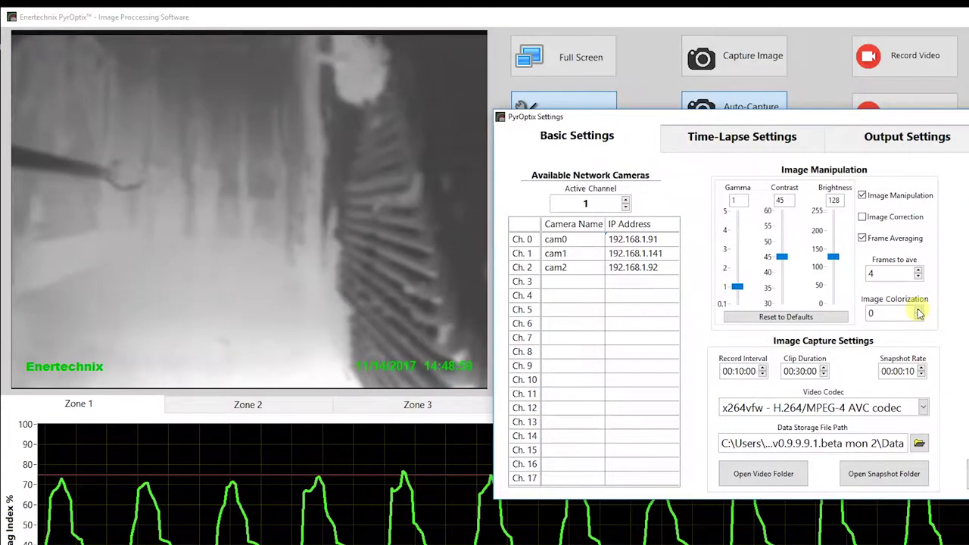
click(918, 310)
click(918, 310)
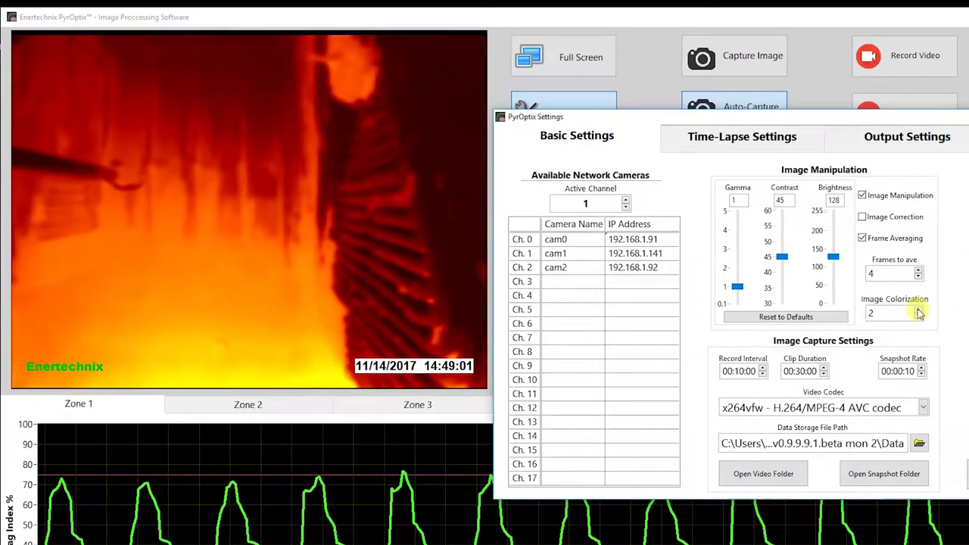
click(918, 310)
click(919, 310)
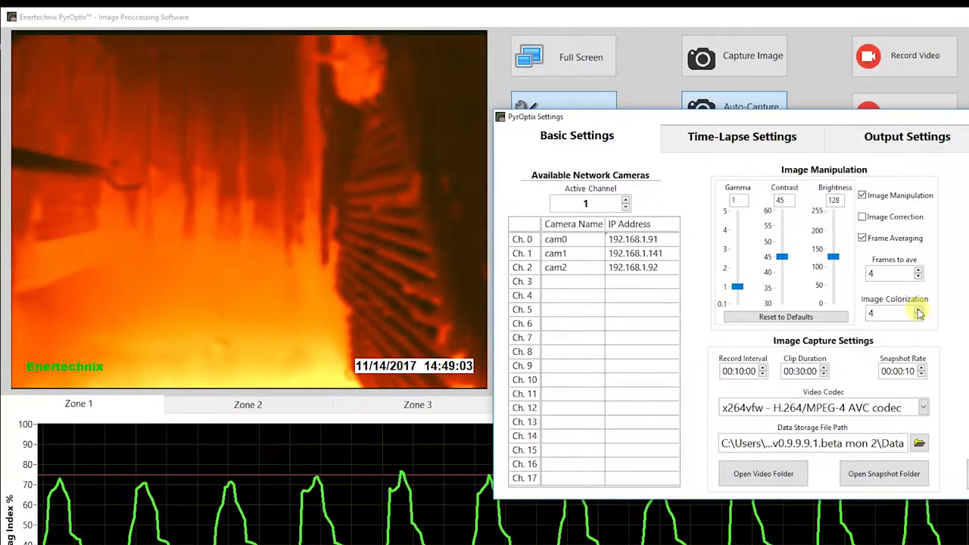
click(919, 311)
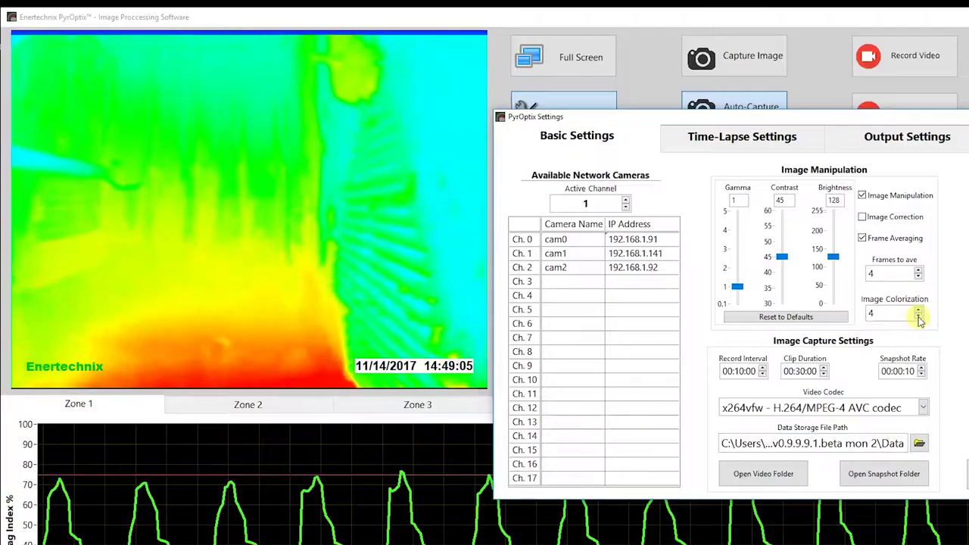
click(919, 318)
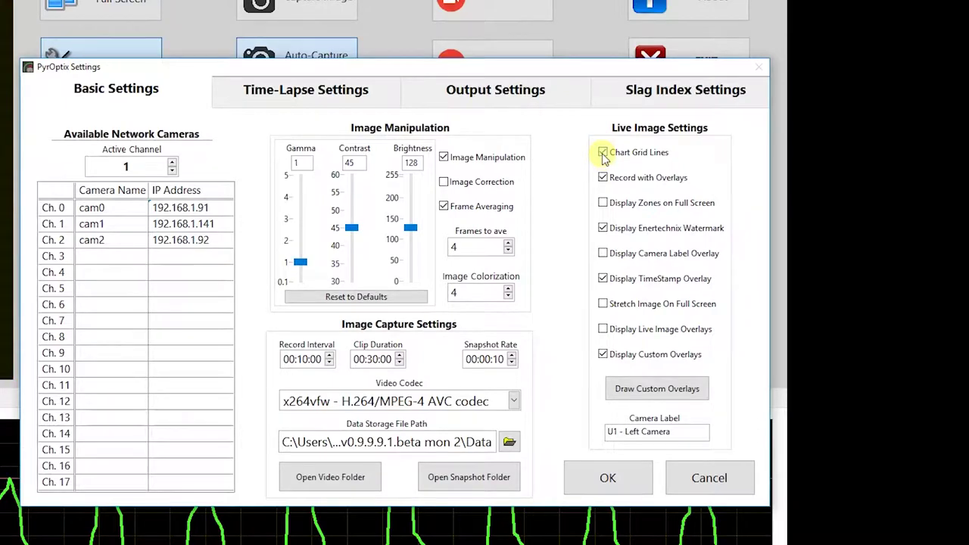
click(604, 176)
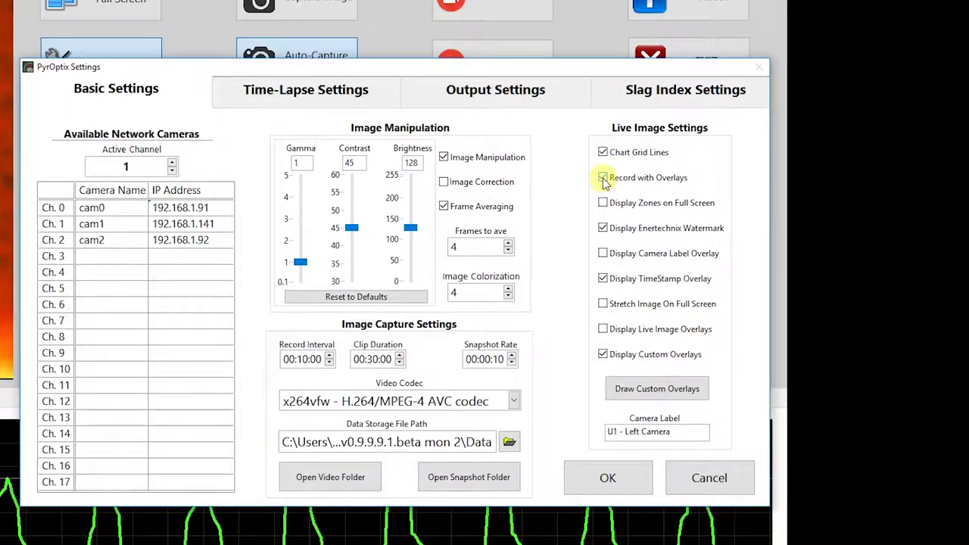